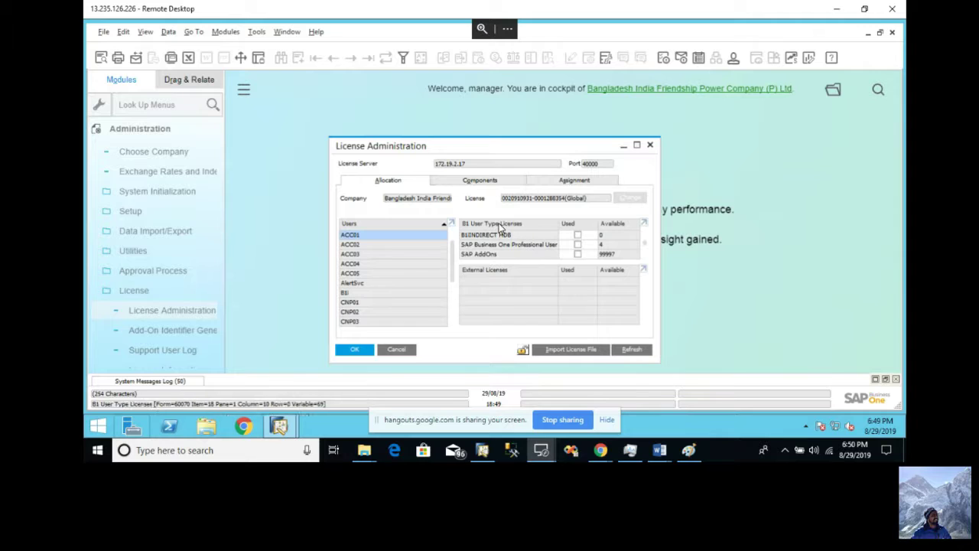
- Look through the Components, Assignment and Allocation tabs of License Administration, ending on Components
click(482, 182)
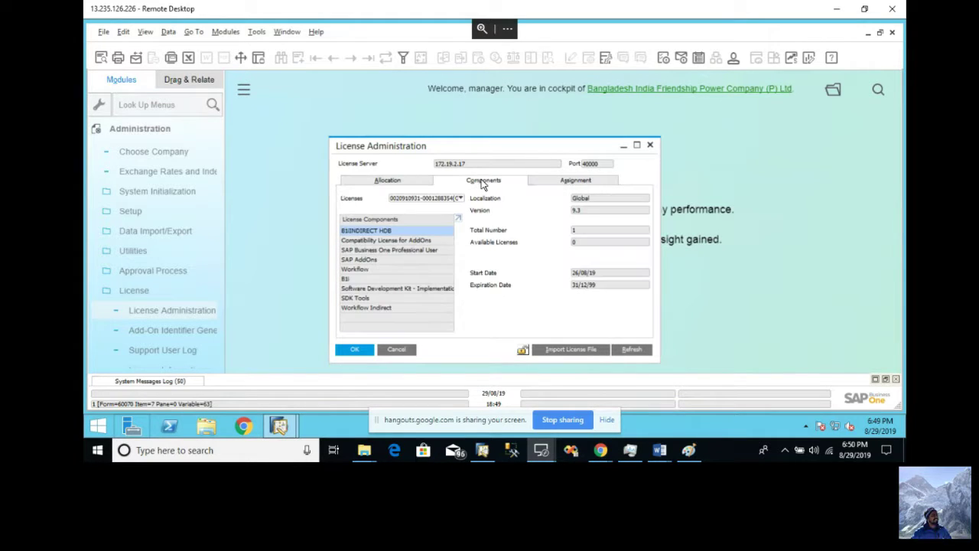
click(568, 186)
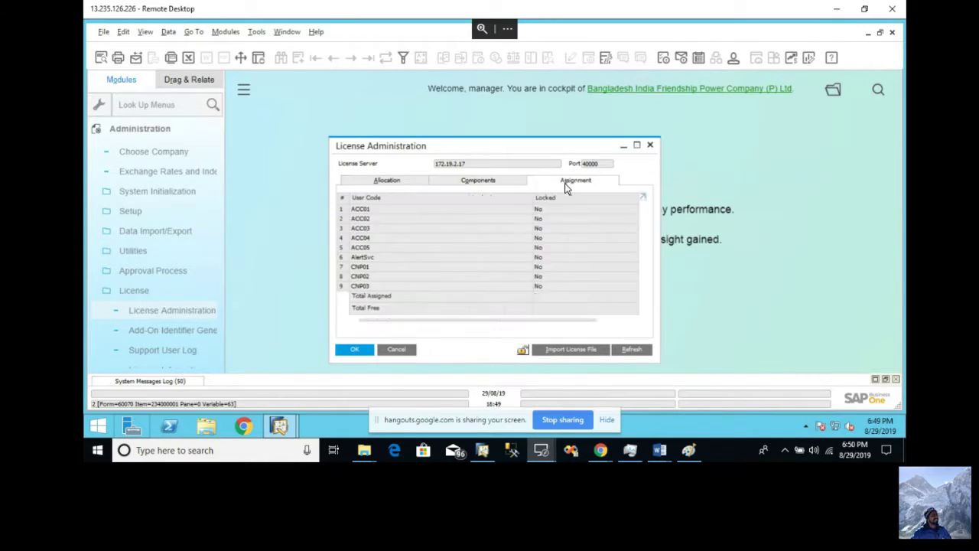
click(403, 182)
click(480, 182)
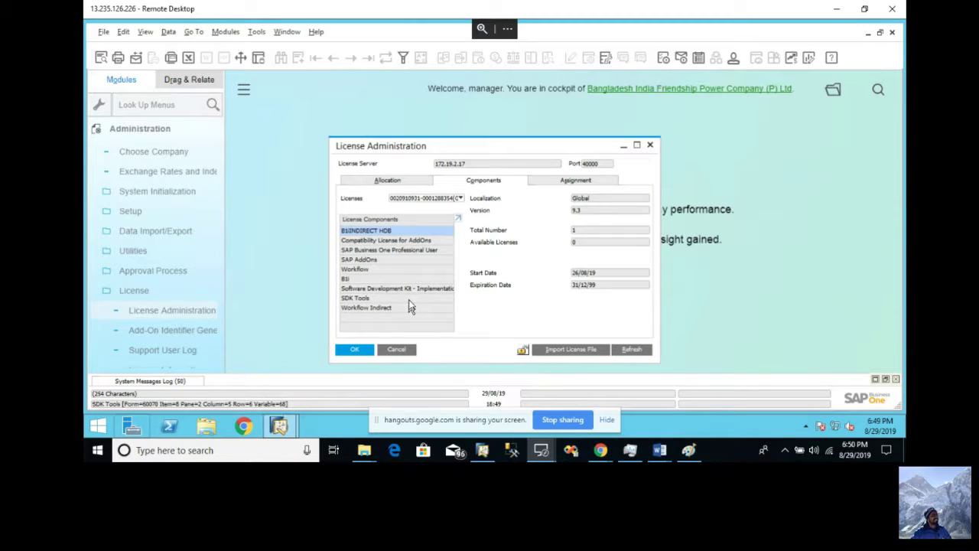
- Check each license component's counts, confirming 4 of 5 Professional User licenses remain available
click(406, 241)
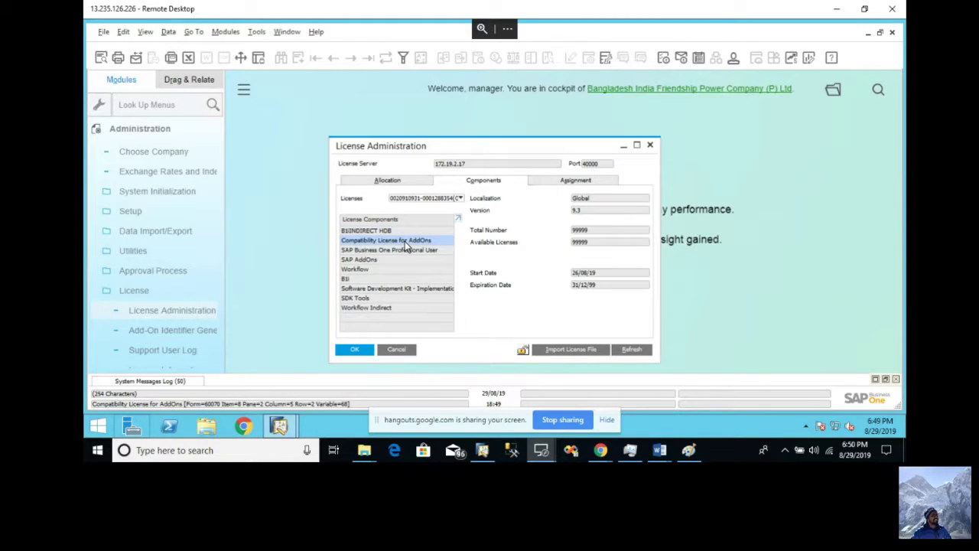
click(407, 252)
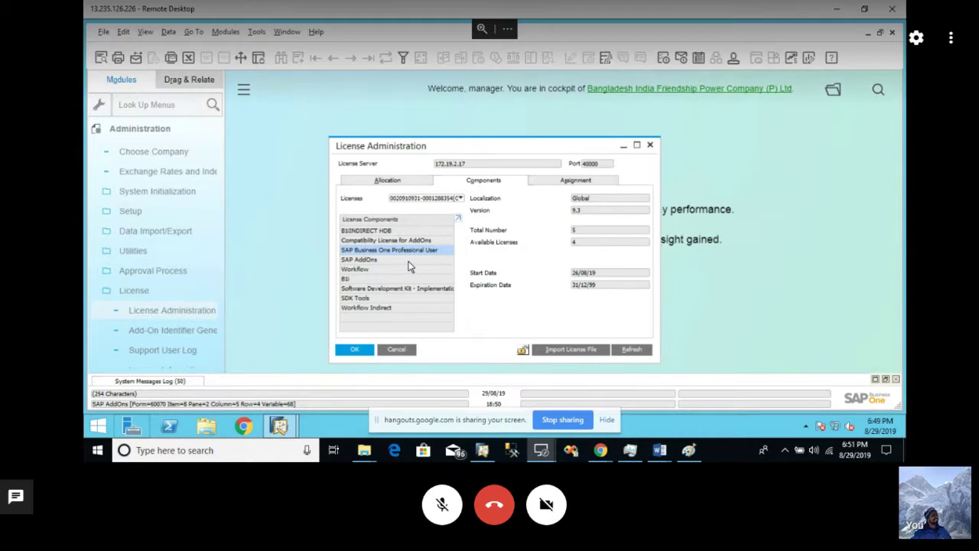
click(409, 262)
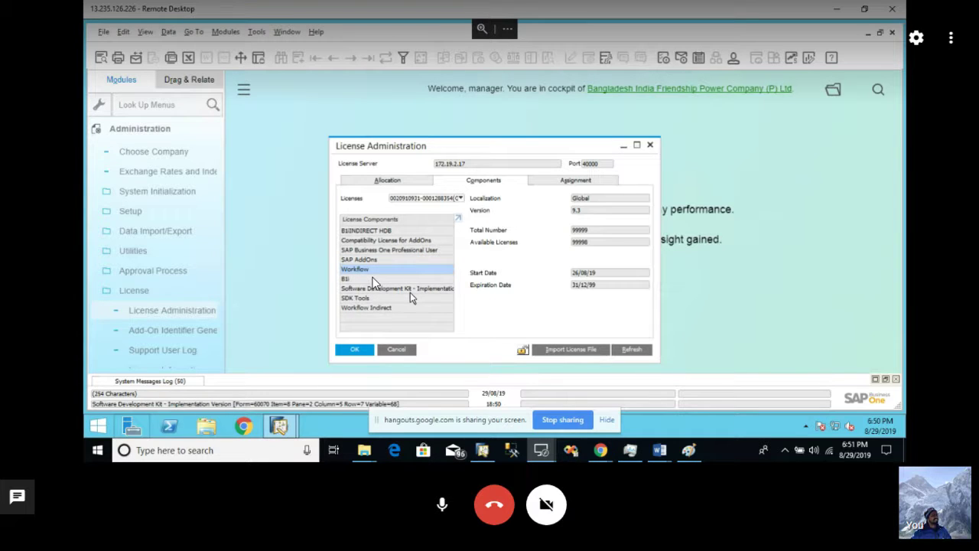
click(410, 291)
click(410, 302)
click(951, 38)
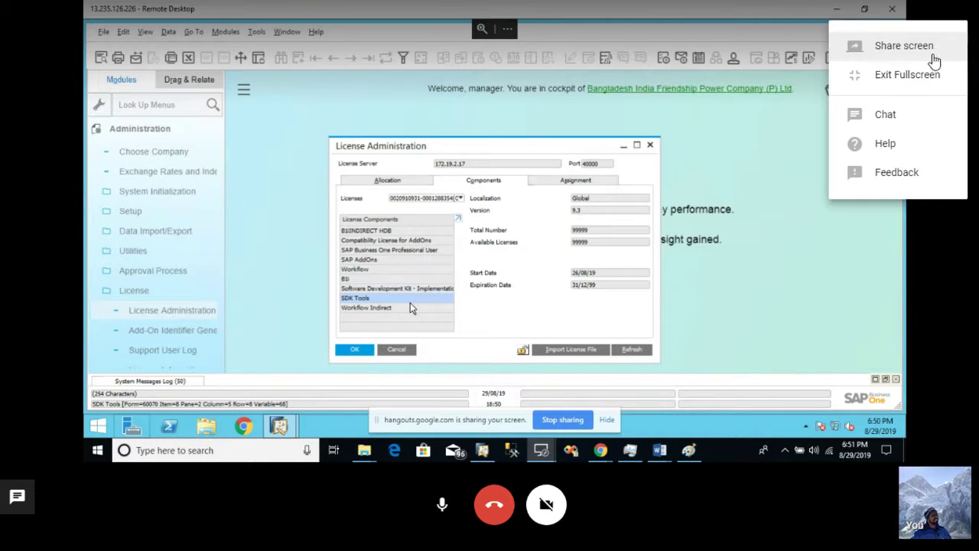
- Recheck Professional User counts, review assigned users on Assignment, then return to the Allocation tab
click(410, 308)
click(907, 75)
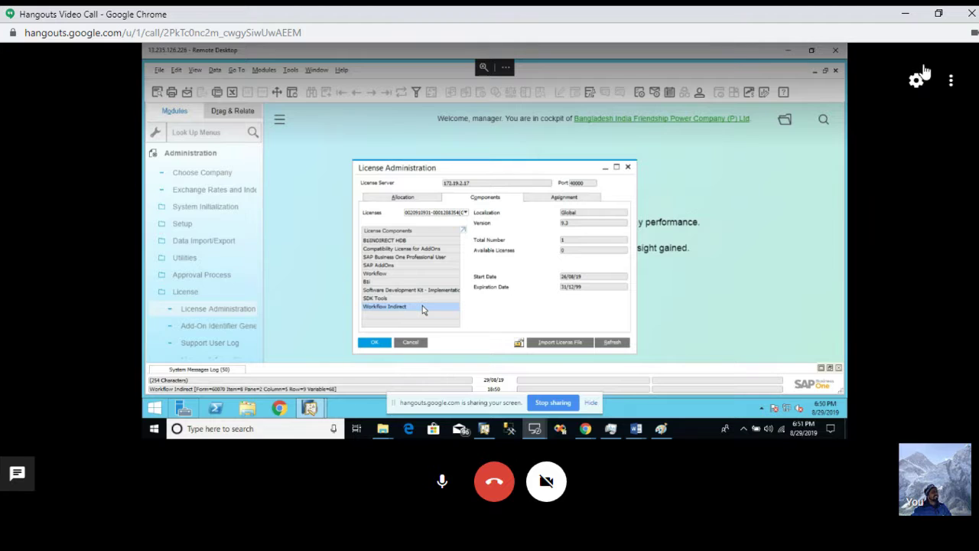
click(952, 81)
click(926, 124)
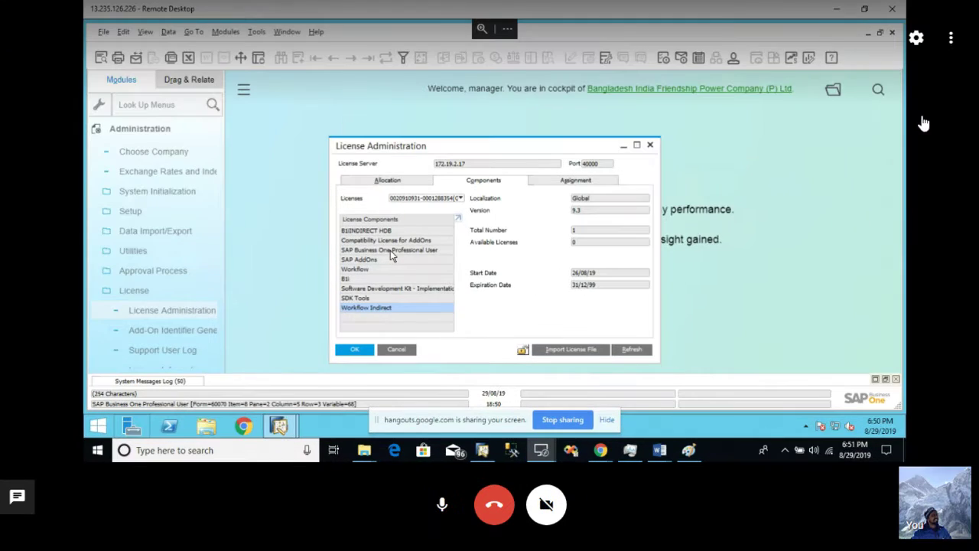
click(404, 257)
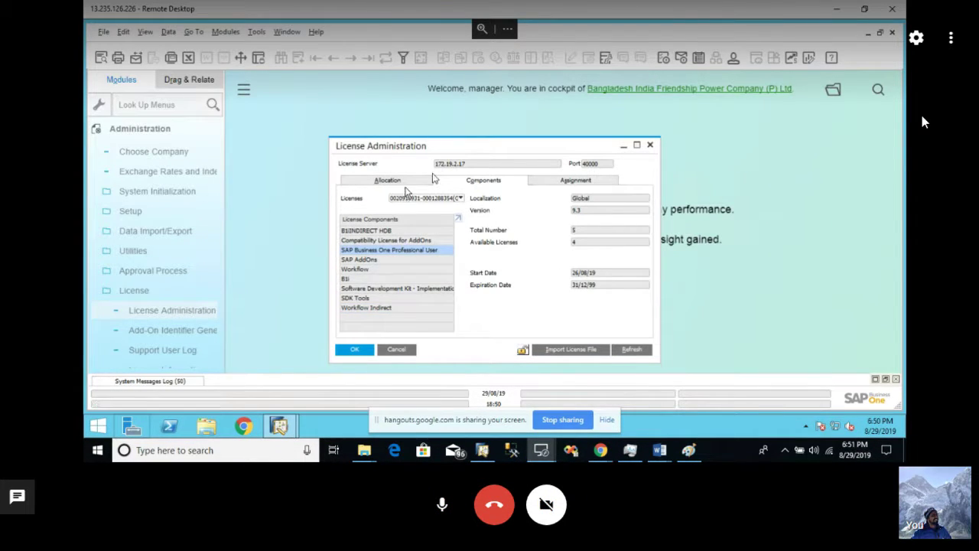
click(559, 183)
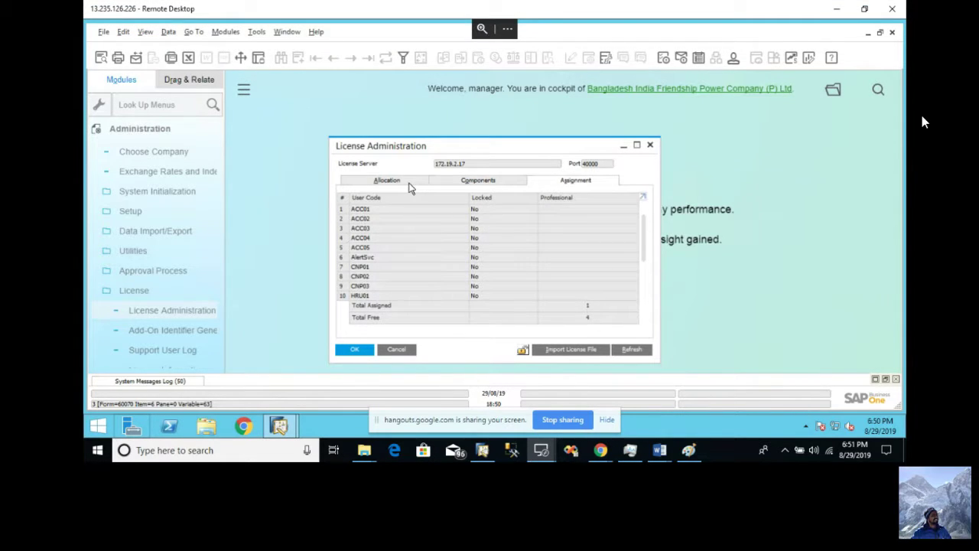
click(409, 184)
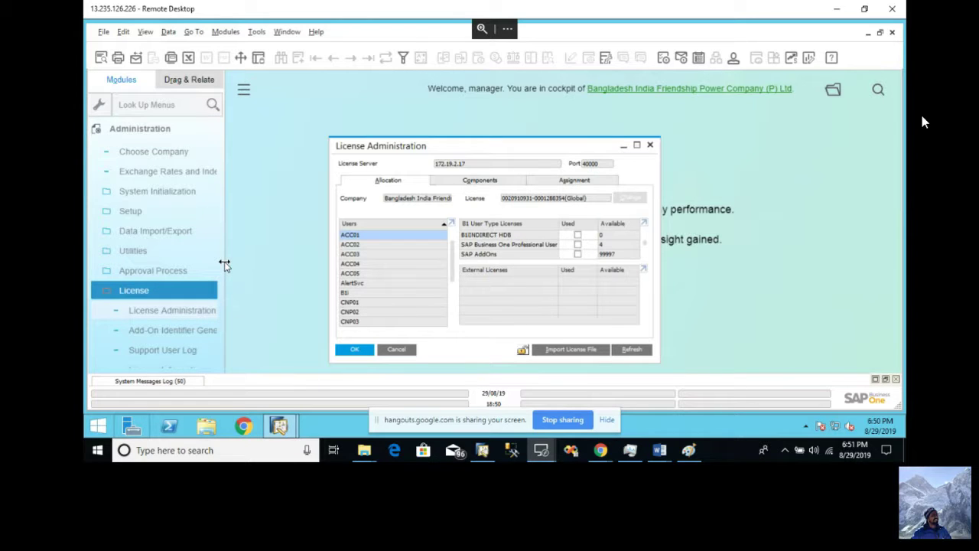
- Widen the Modules panel, then view and close the License Information notice
drag(224, 263, 251, 271)
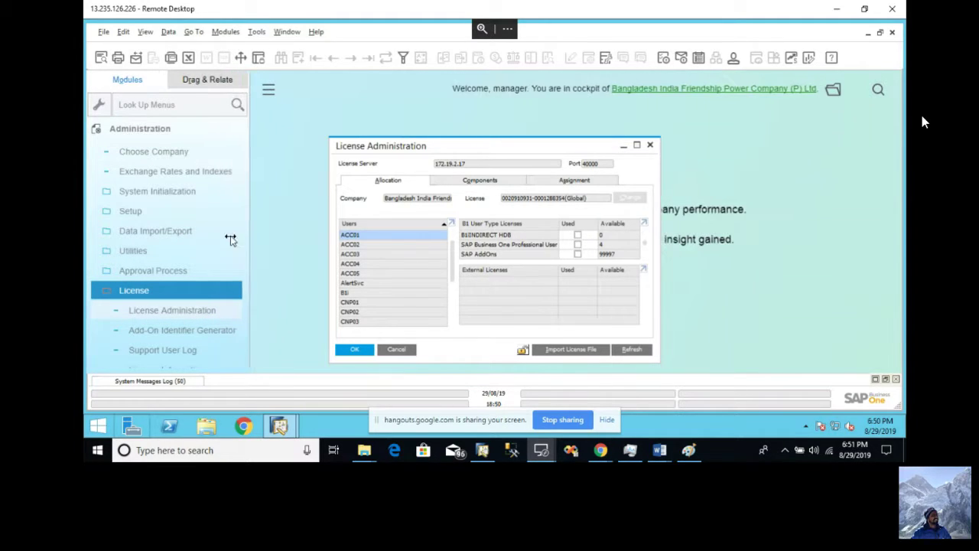
drag(231, 239, 257, 229)
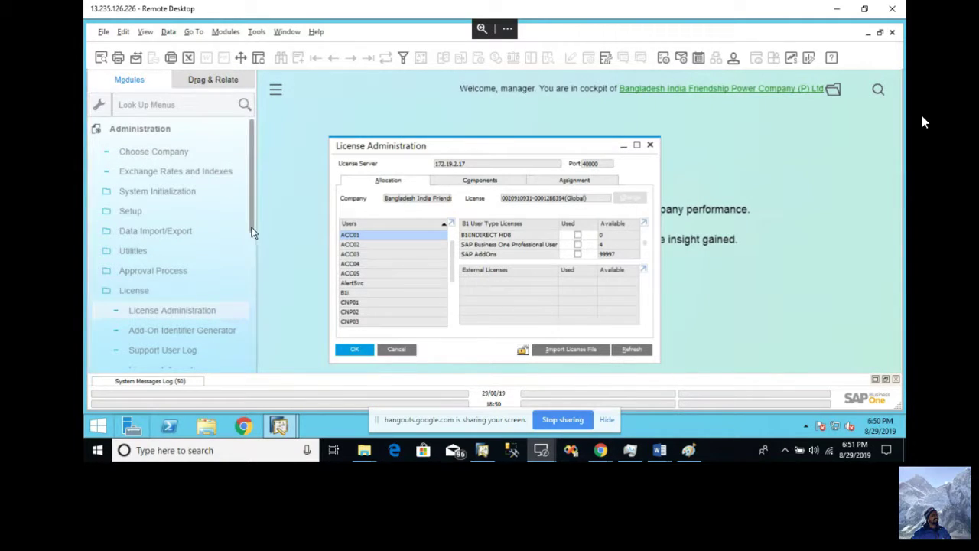
scroll(252, 275, down, 2)
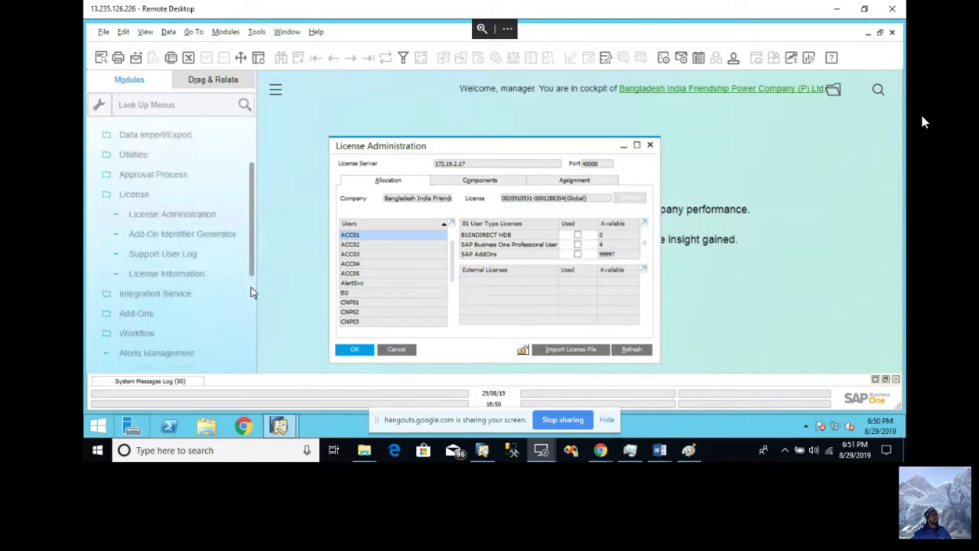
scroll(251, 286, down, 1)
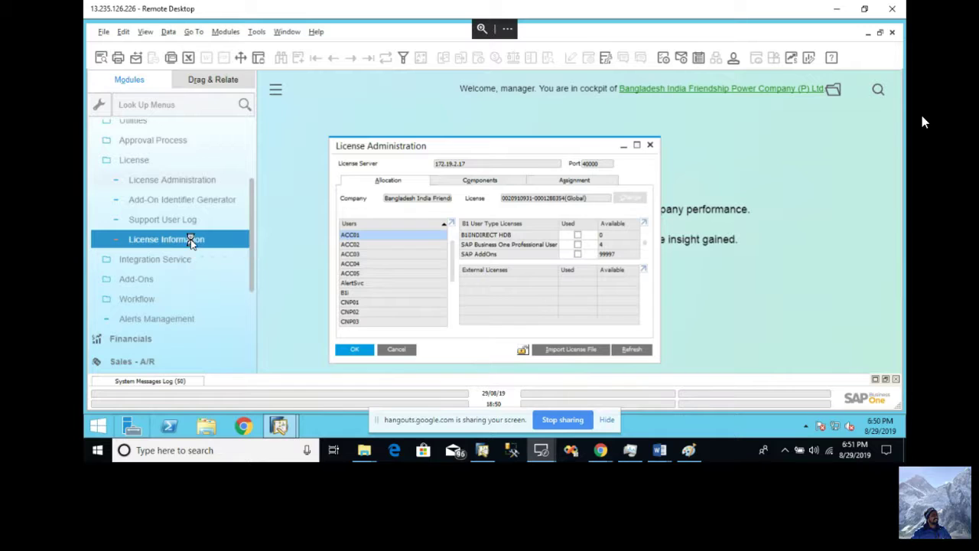
click(191, 240)
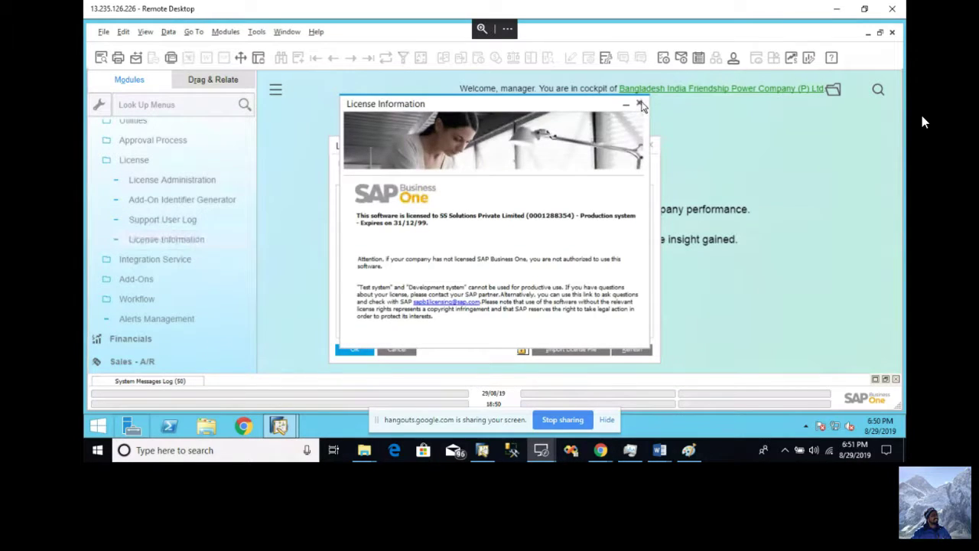
click(640, 104)
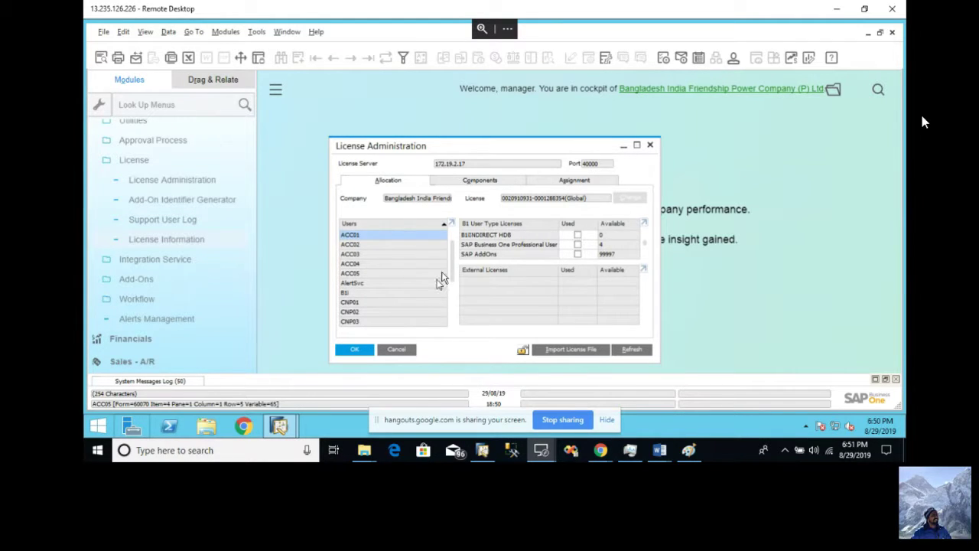
- Switch to the other SAP Business One window and close the Purchase Order window
mouse_move(278, 425)
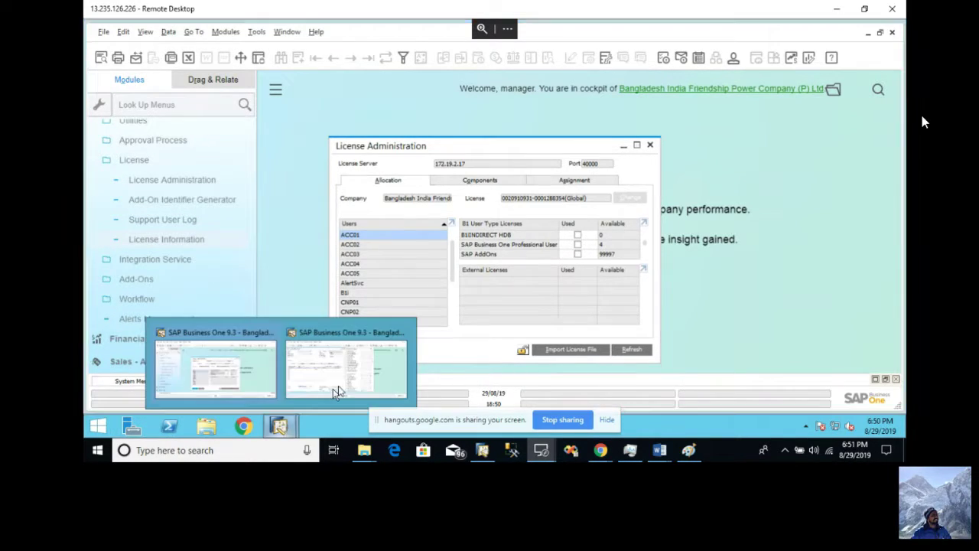
click(350, 380)
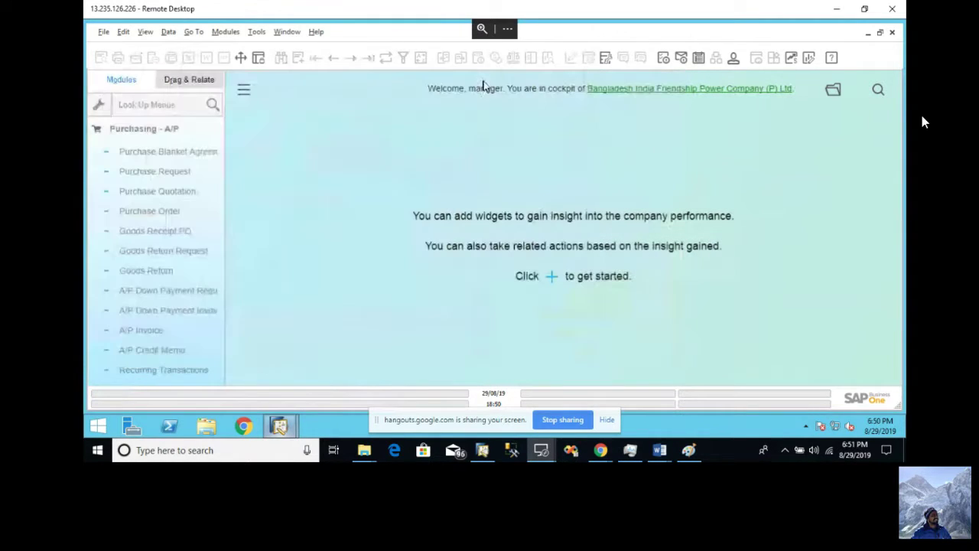
click(481, 79)
- Open Administration > Choose Company to list the companies on the server
click(164, 130)
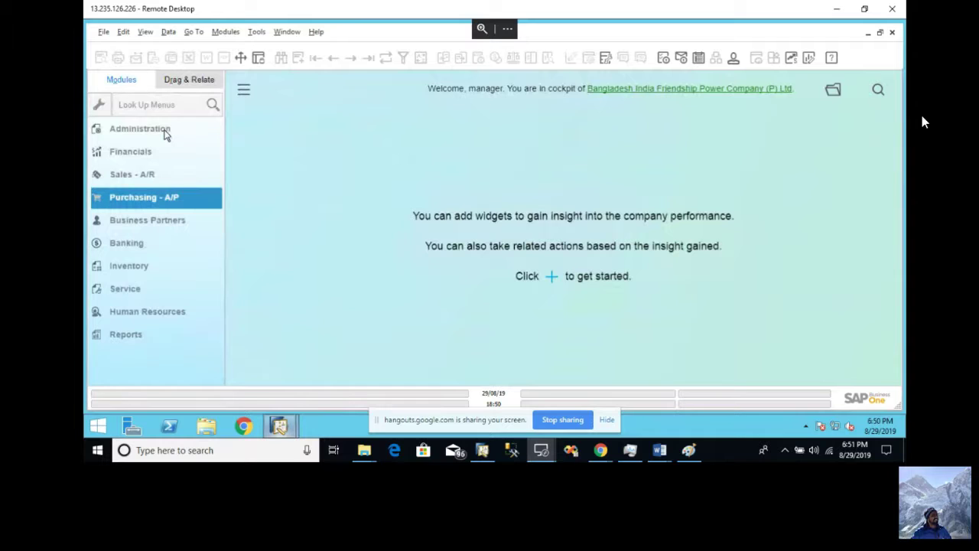
click(165, 130)
click(173, 151)
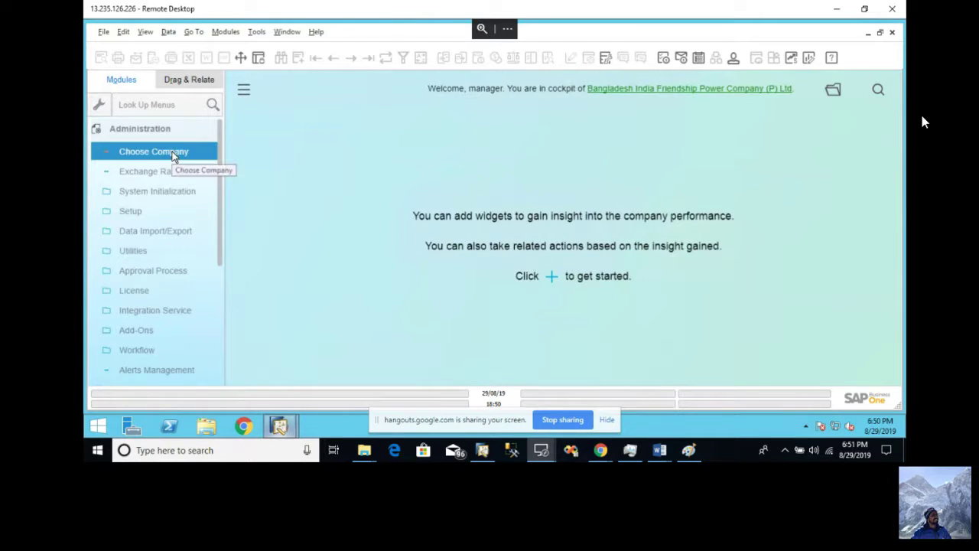
click(174, 191)
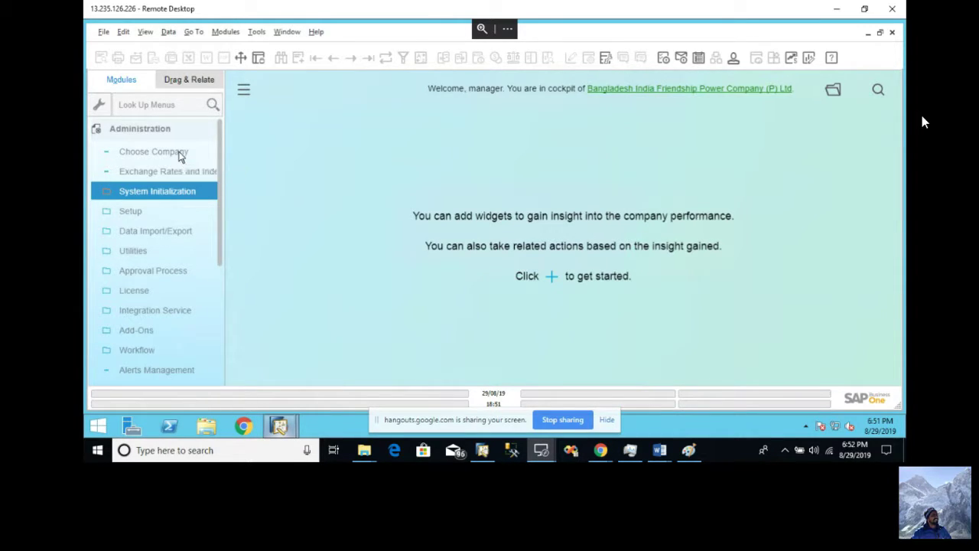
click(179, 152)
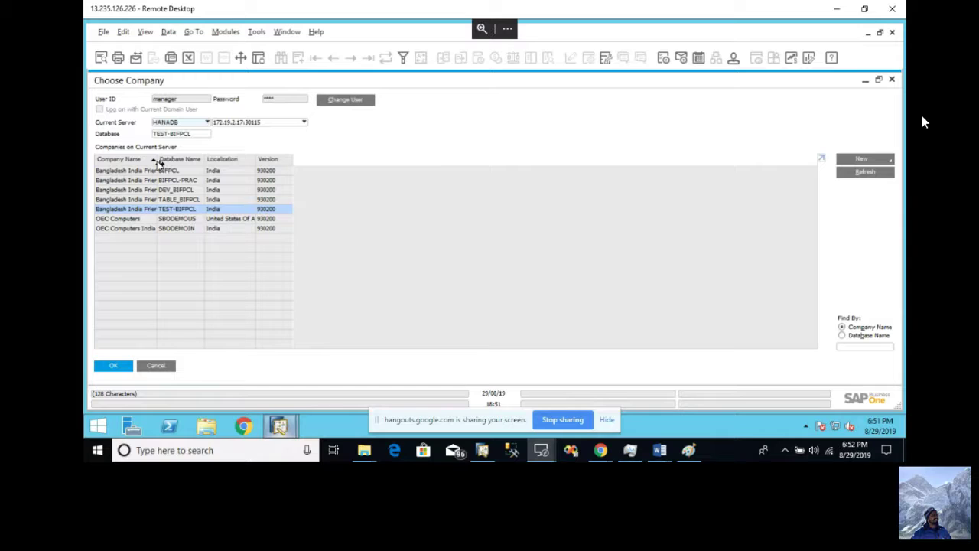
- Select the BIFPCL-PRAC company, re-enter the user's password and log in
drag(157, 163, 181, 172)
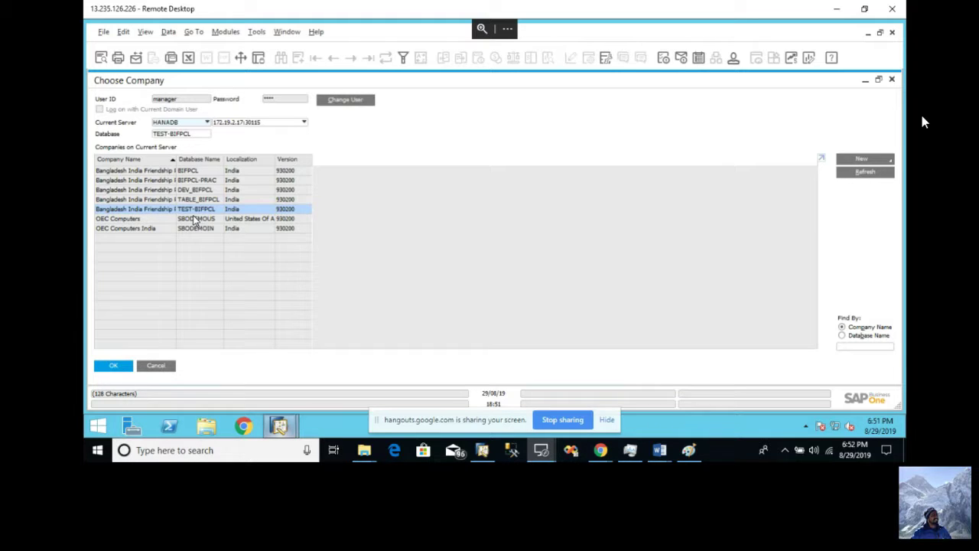
click(218, 182)
click(284, 101)
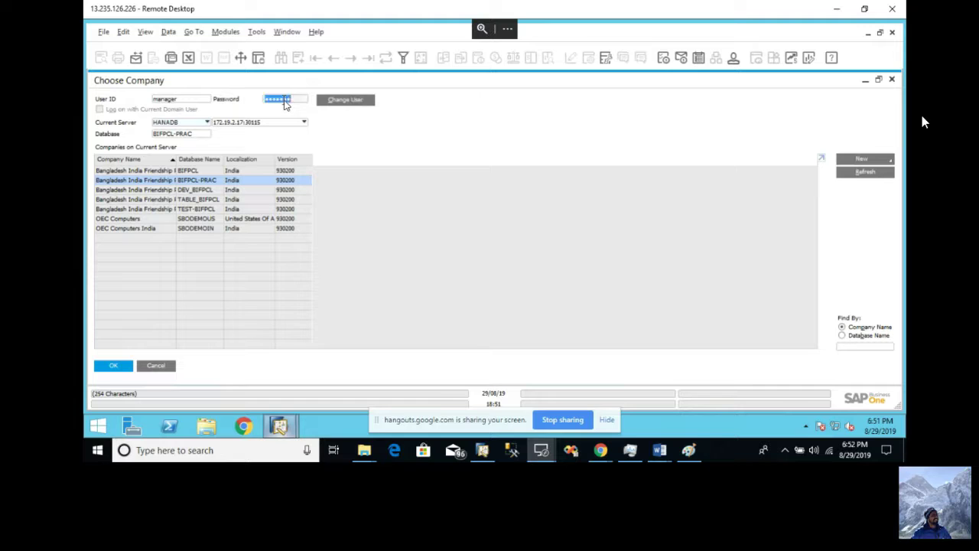
text(manager)
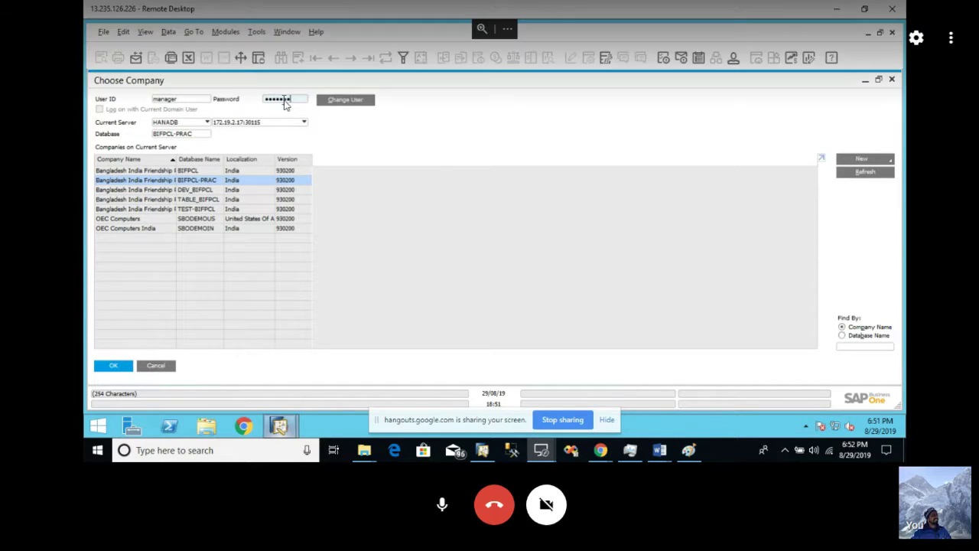
click(119, 367)
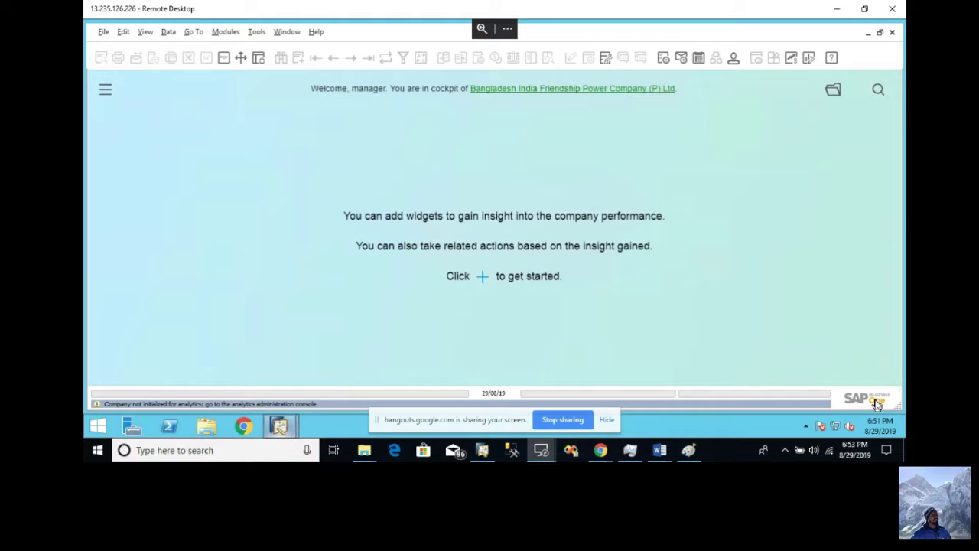
- Open Administration > License > License Administration from the side menu
click(104, 93)
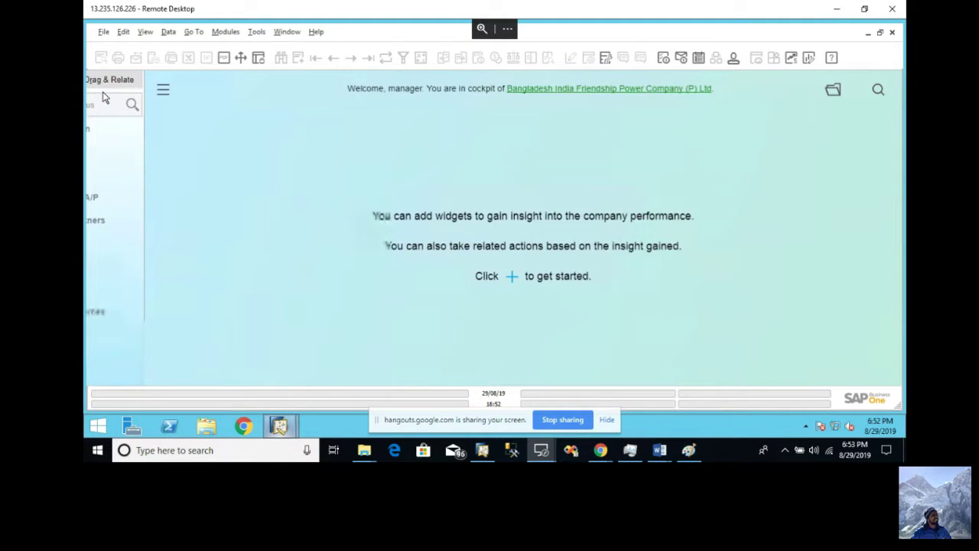
click(158, 132)
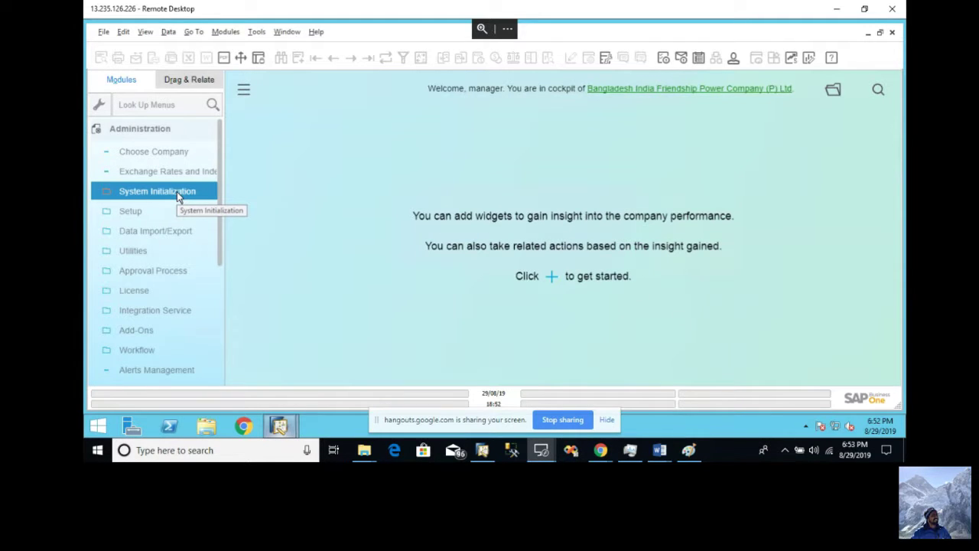
click(158, 293)
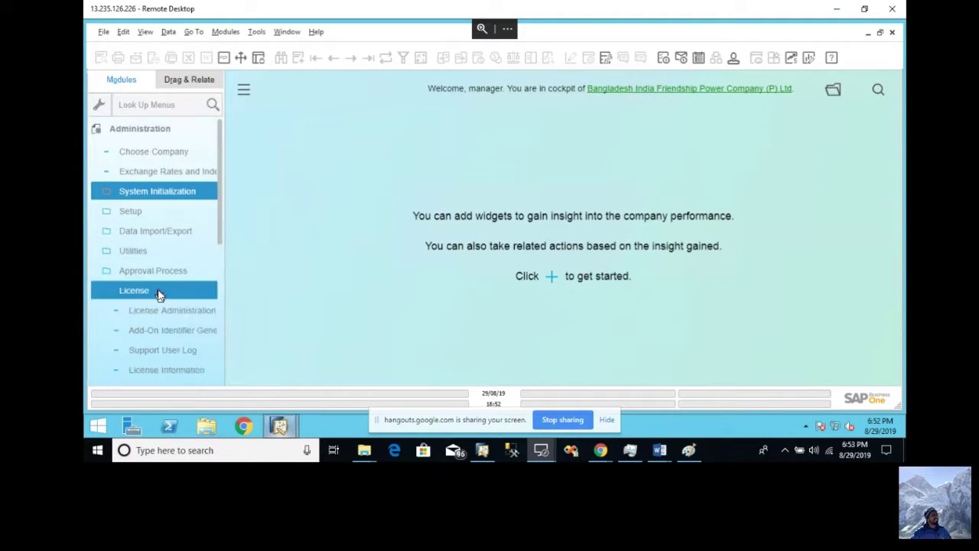
click(167, 310)
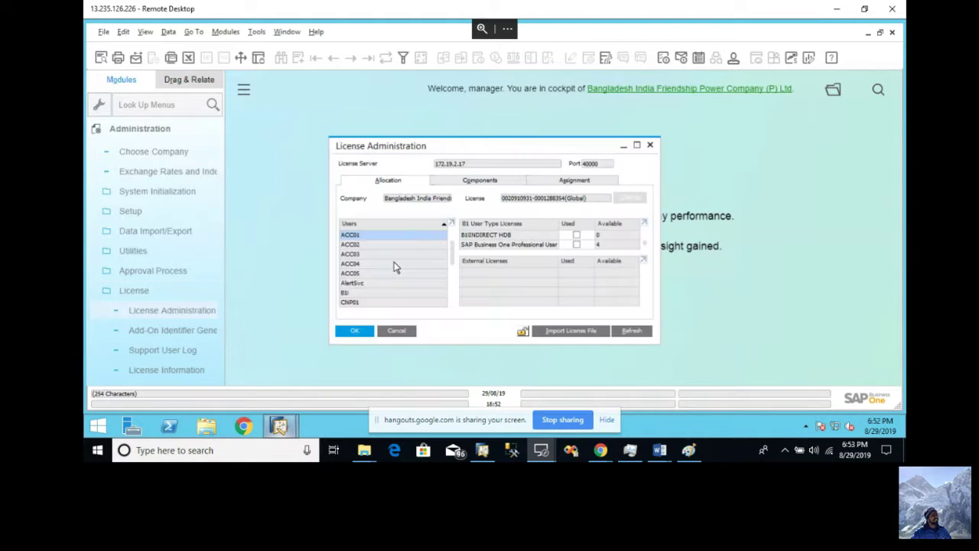
- Maximize the License Administration form and confirm the manager user holds no user-type licenses
click(637, 146)
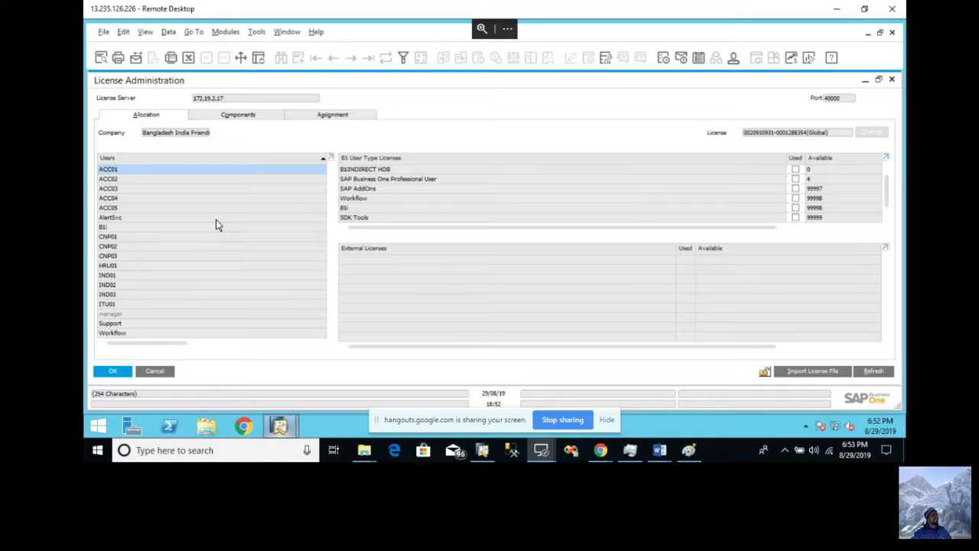
click(177, 314)
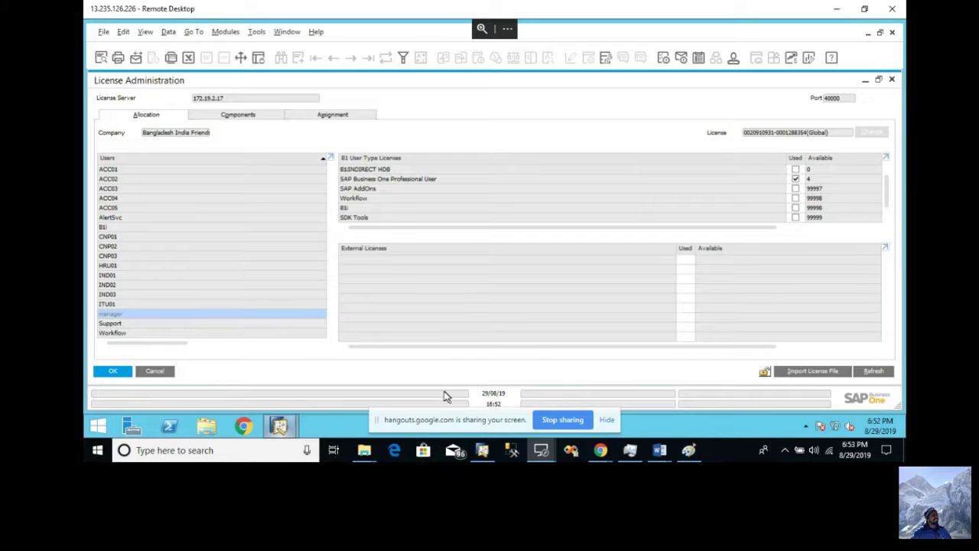
mouse_move(279, 425)
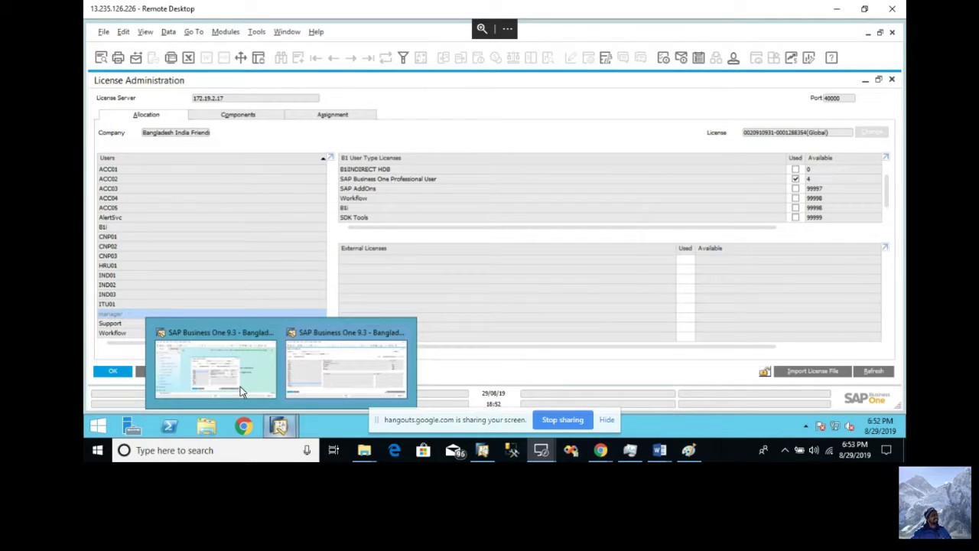
click(240, 390)
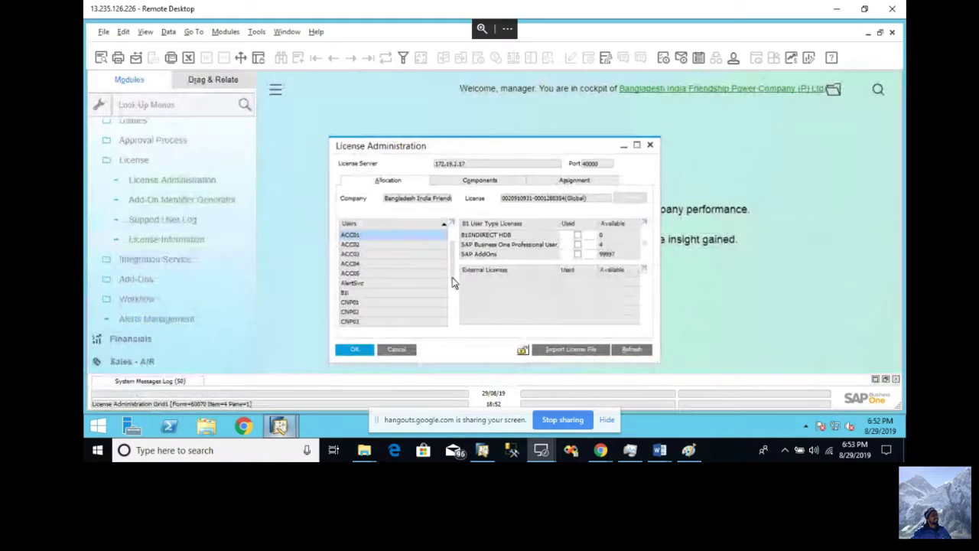
click(636, 145)
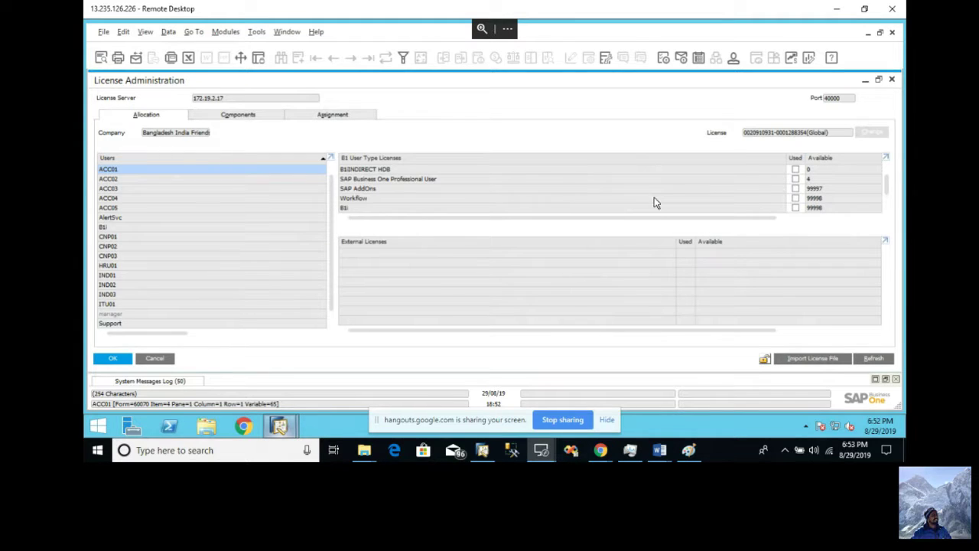
- Assign Professional User licenses to ACC01 and ACC02, updating each, then select ACC03
click(796, 179)
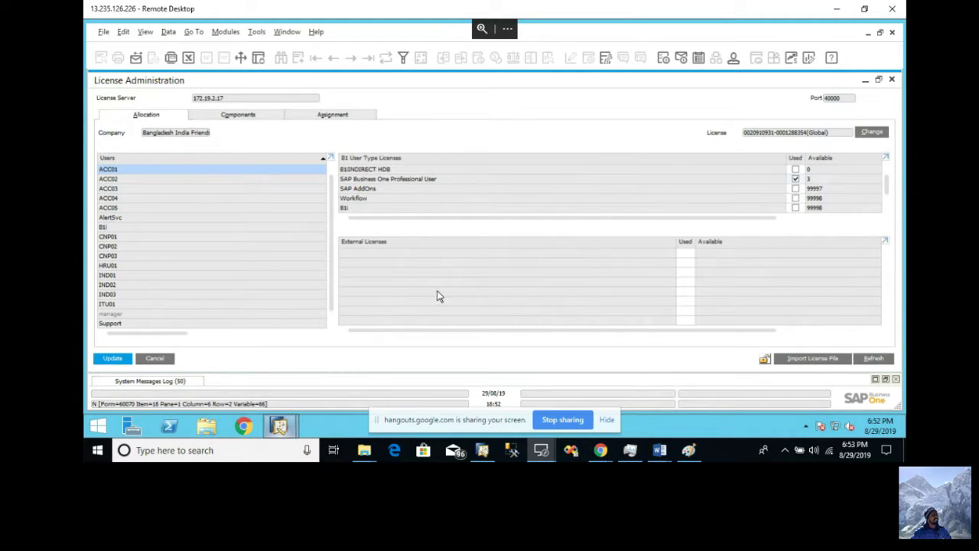
click(113, 360)
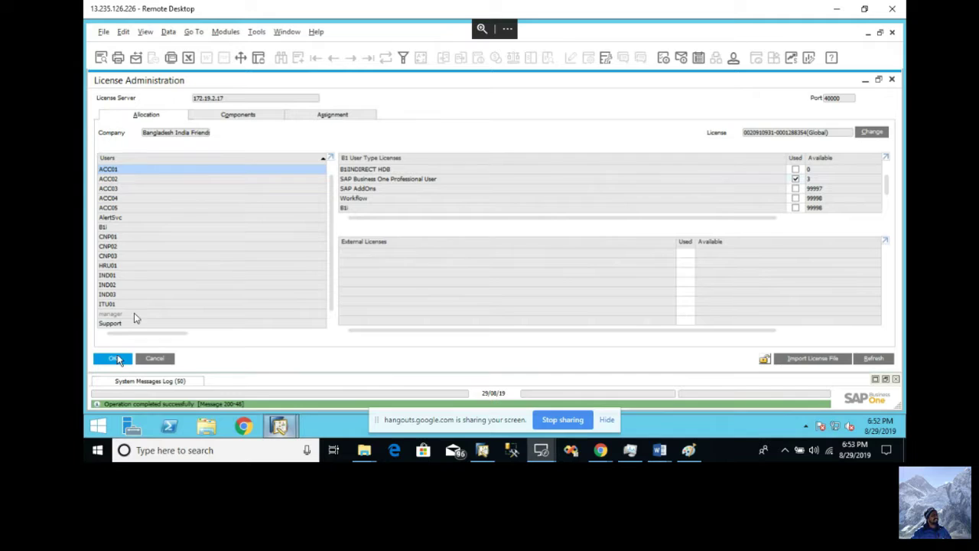
click(161, 181)
click(795, 180)
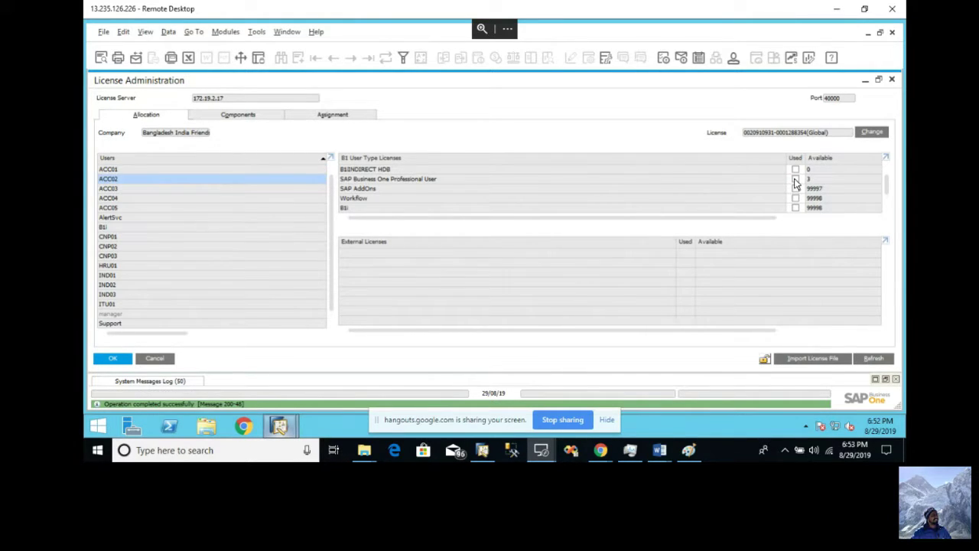
click(128, 361)
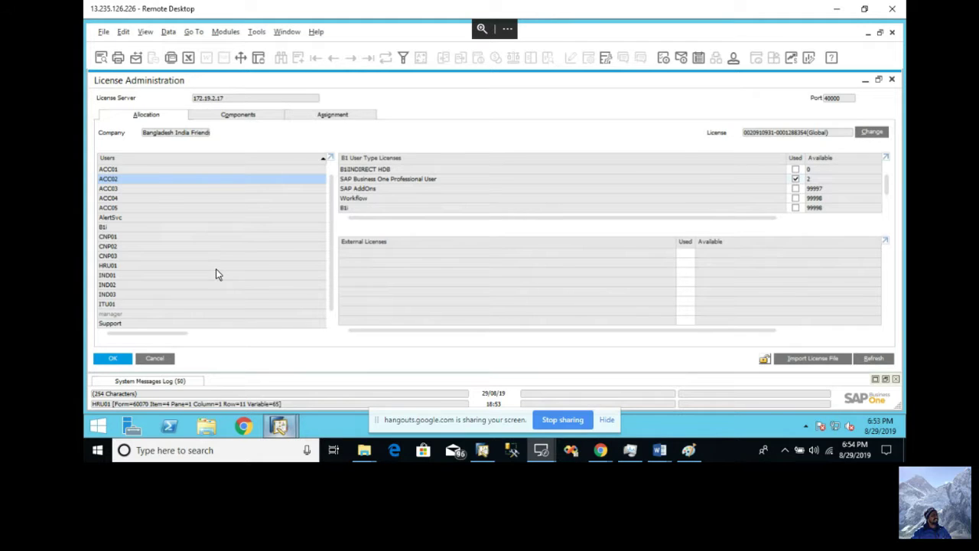
click(204, 191)
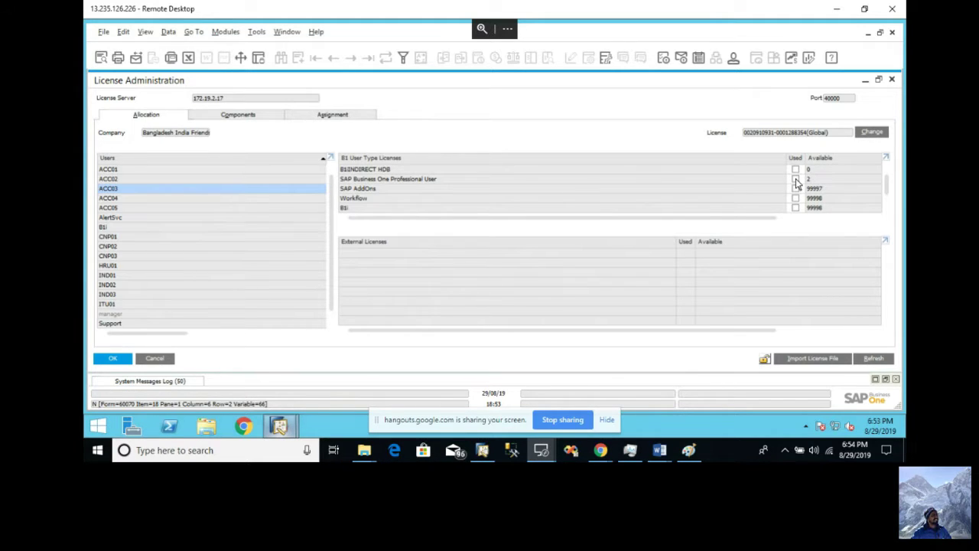
- Assign the remaining Professional User licenses to ACC03 and CNP01, leaving 0 available
click(795, 179)
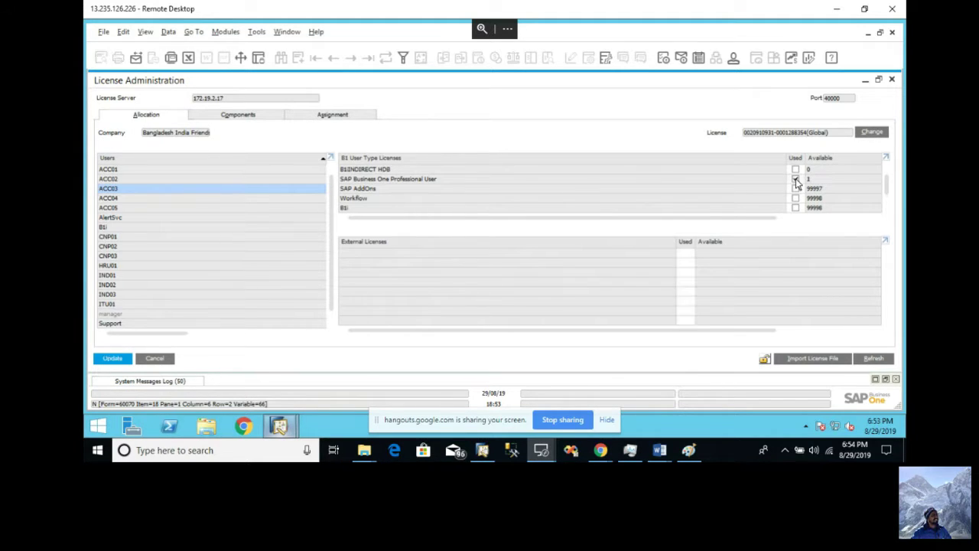
click(115, 359)
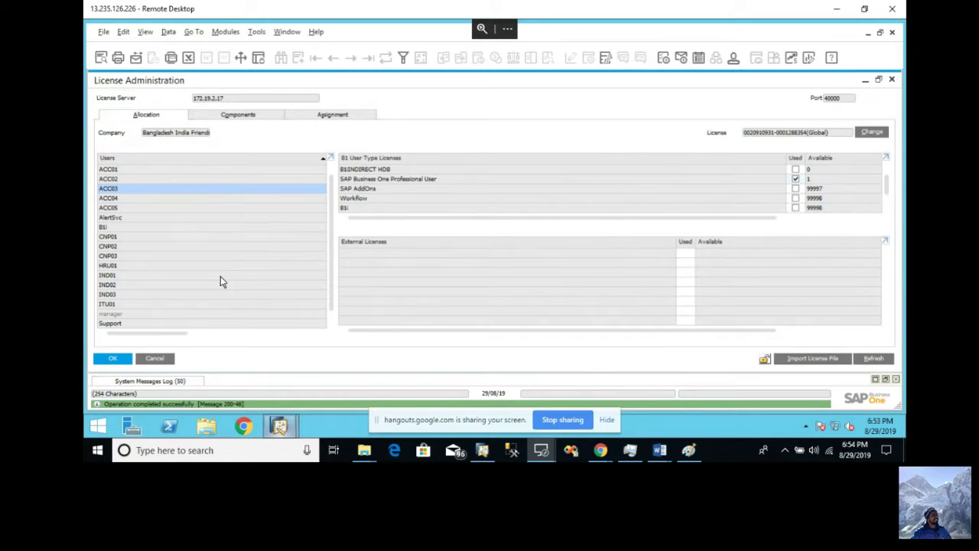
click(222, 237)
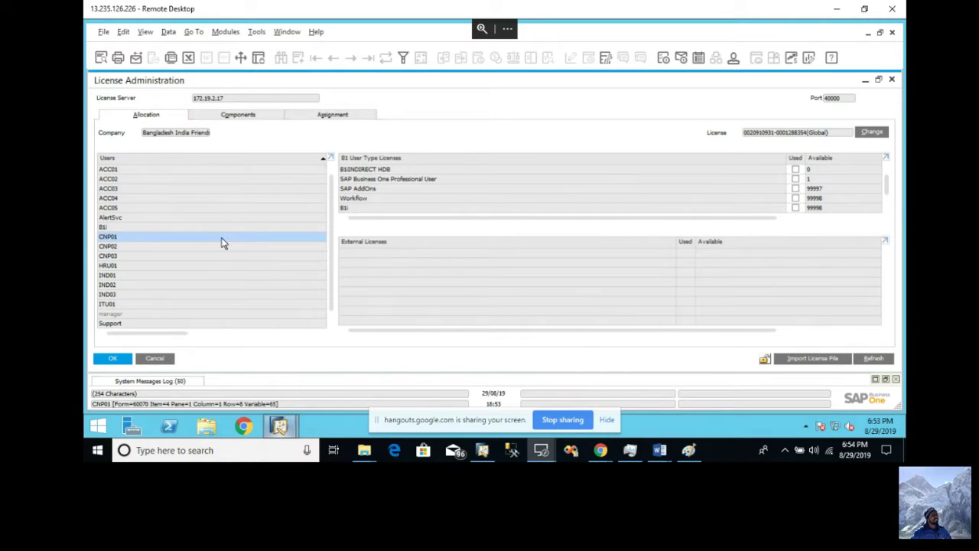
click(796, 180)
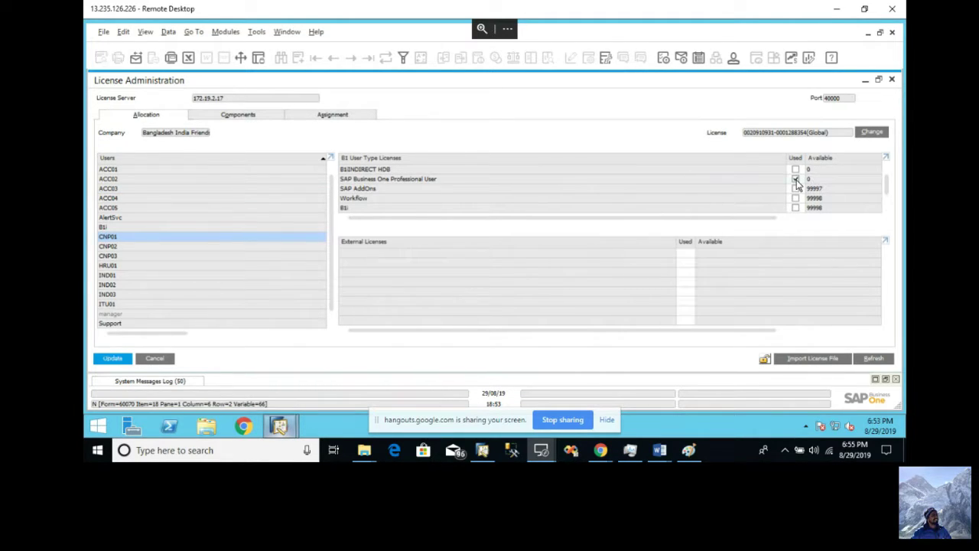
click(117, 359)
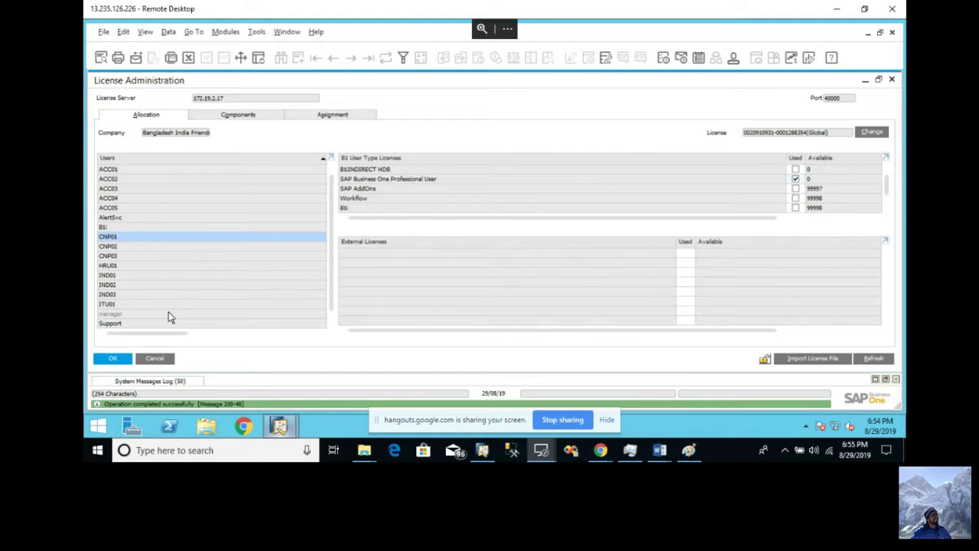
click(243, 426)
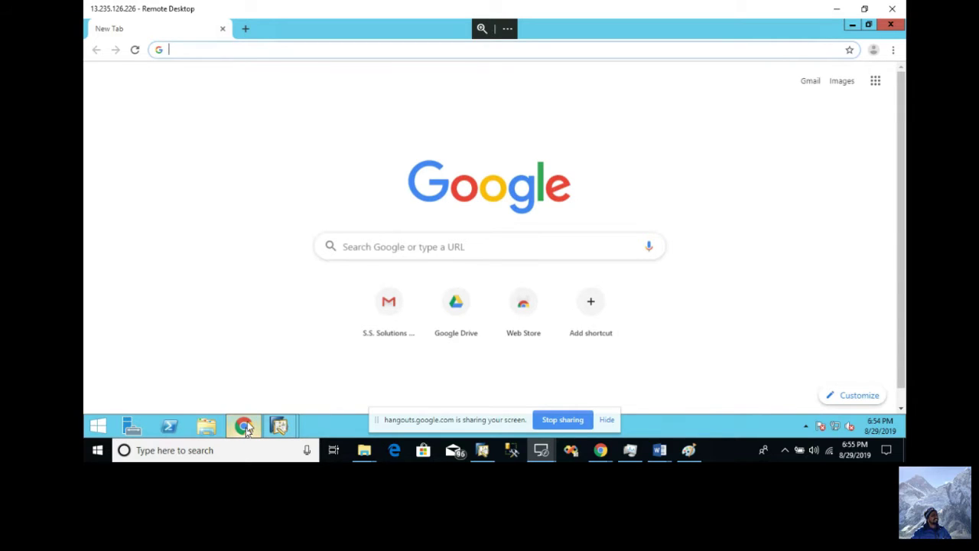
- Go to gmail.com and sign in to the work account with its password
text(gmail.com)
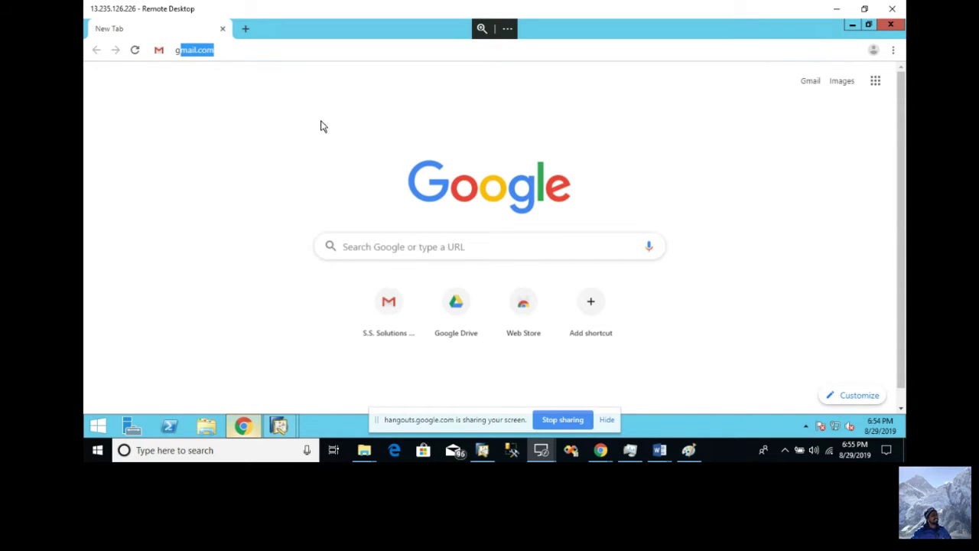
key(Return)
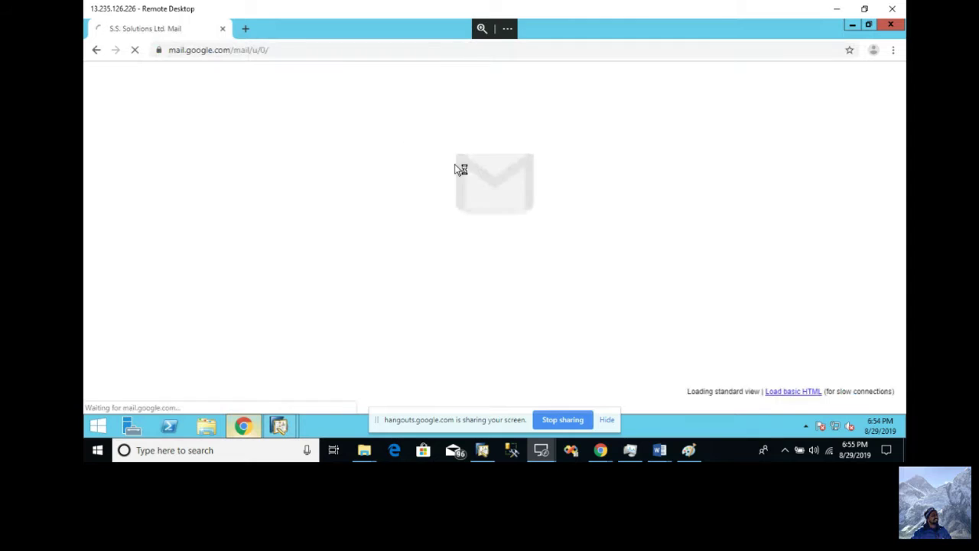
click(166, 176)
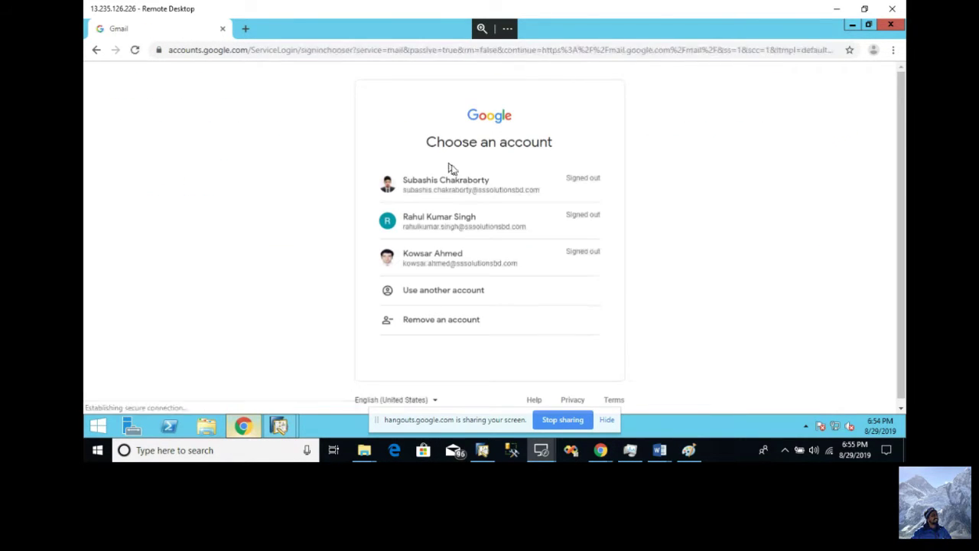
click(456, 222)
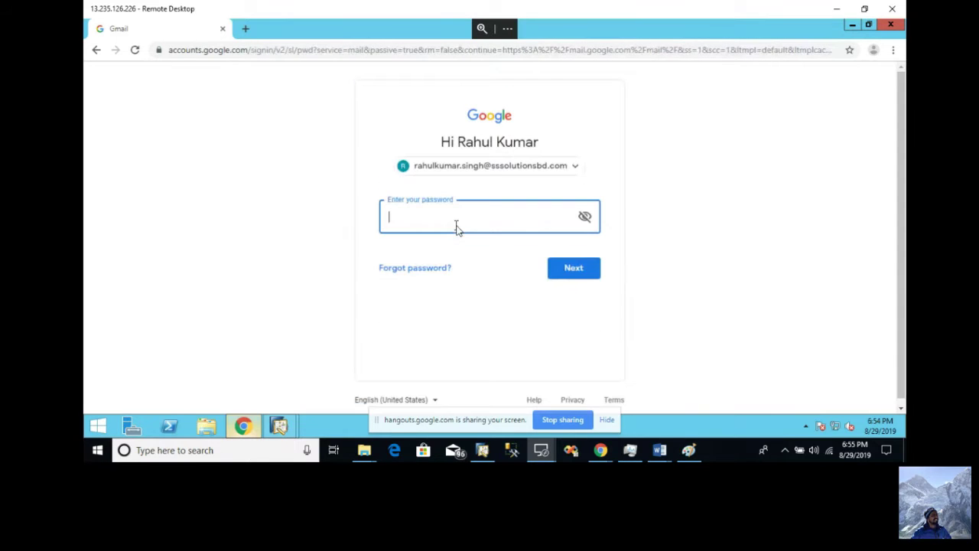
text(••••••••••)
click(582, 278)
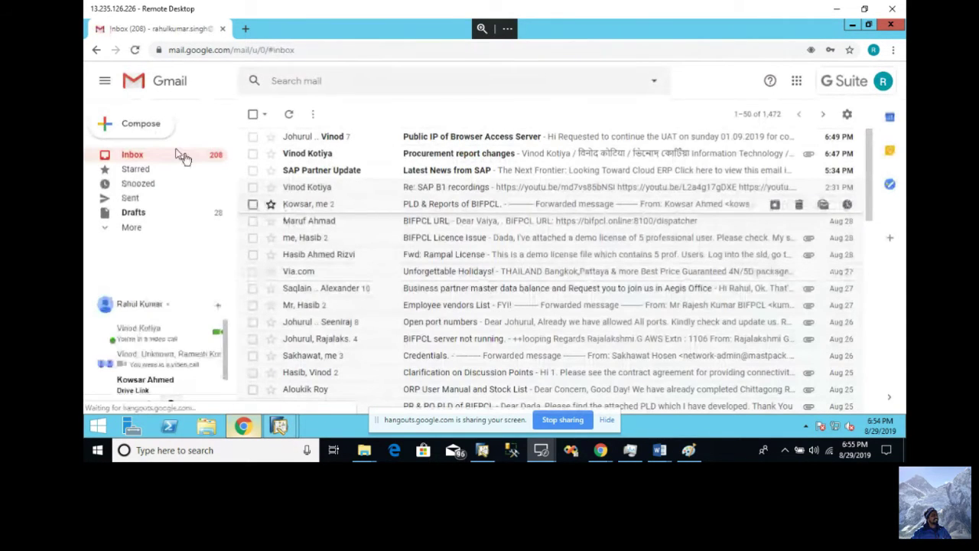
- Start a new Gmail message and check the licensed users in the SAP window
click(138, 127)
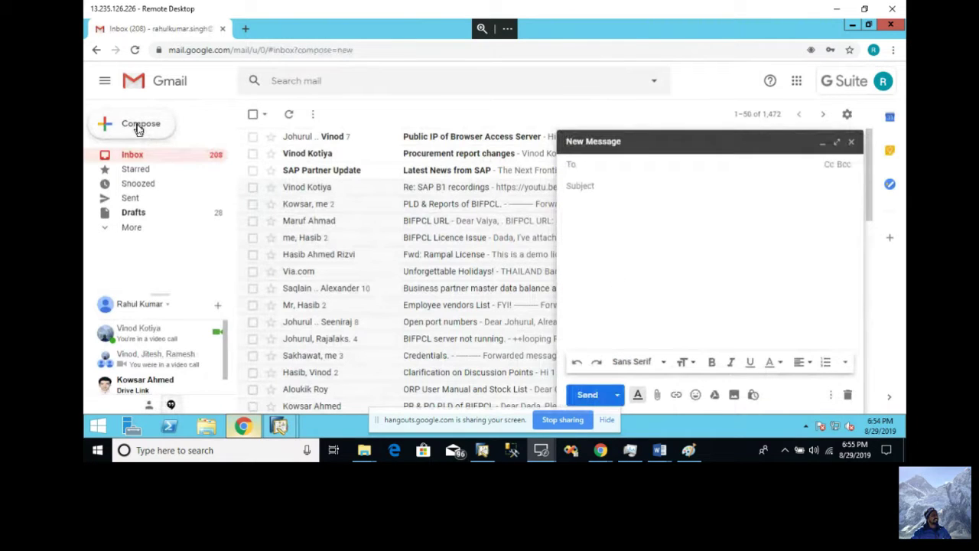
click(669, 260)
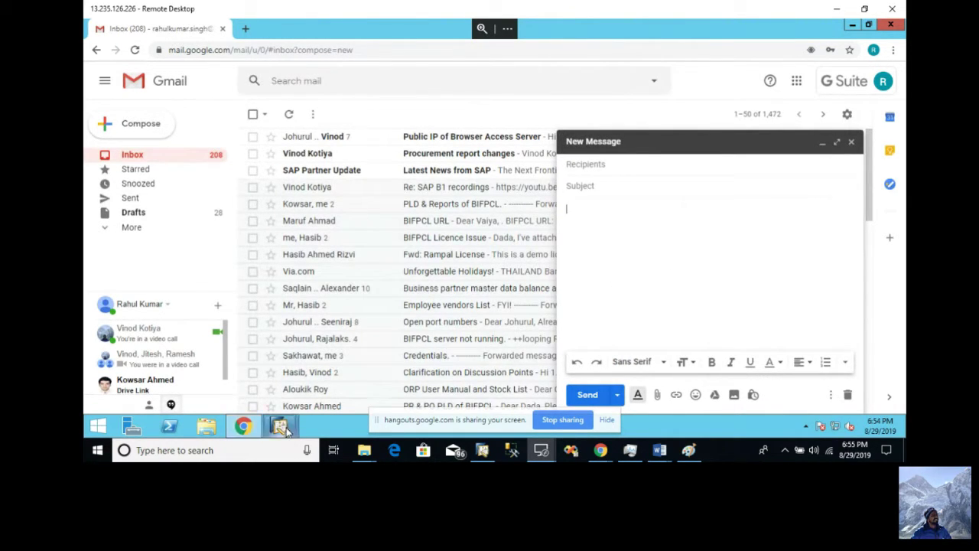
mouse_move(282, 428)
click(252, 382)
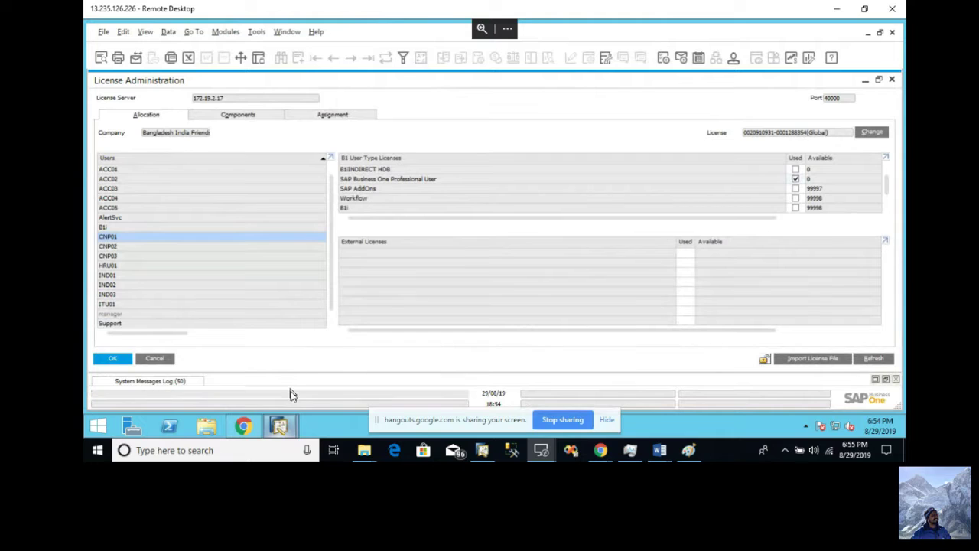
click(284, 426)
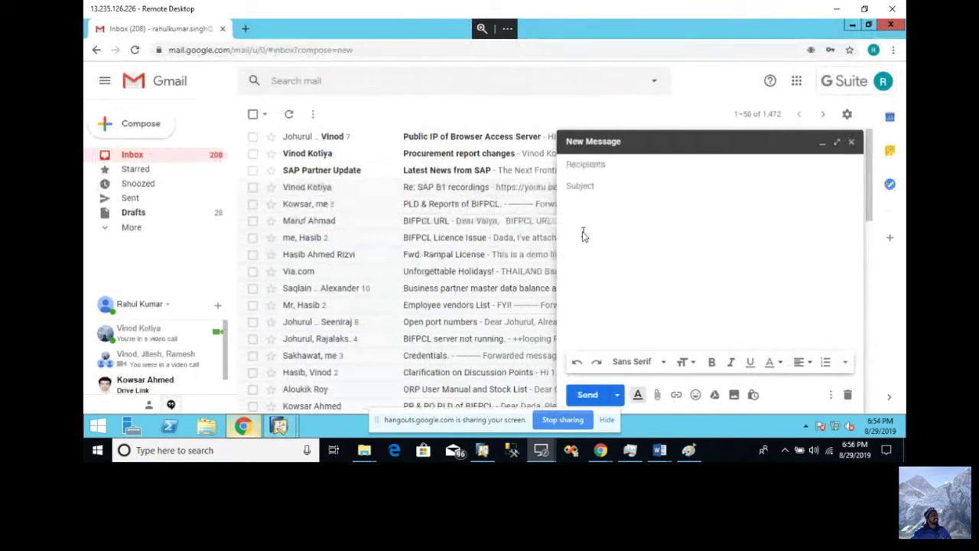
- Write the UserID heading and the first list item, 1. ACC01
text(UserID)
key(Return)
text(1.)
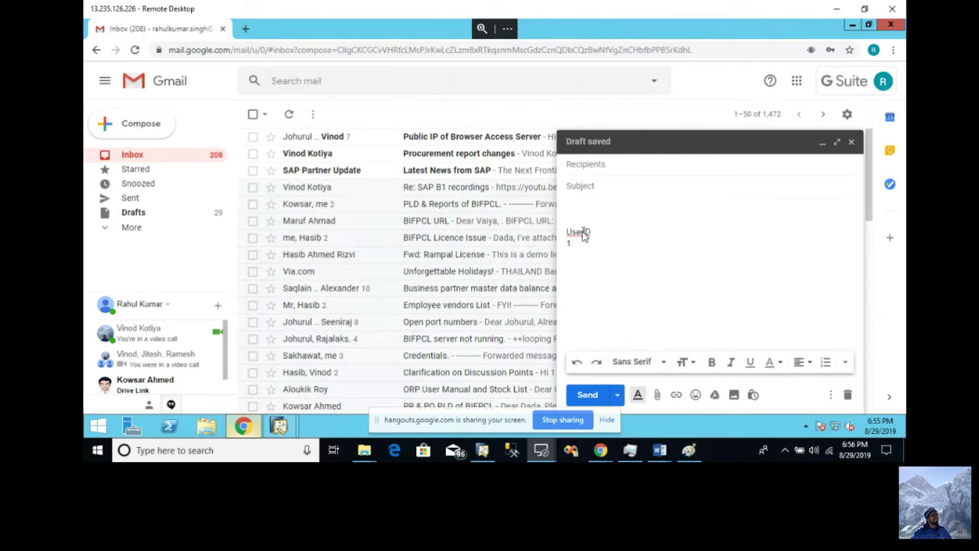
text( ACC01)
key(Return)
- Add list items ACC02 and ACC03 by reusing the copied ACC0 text
key(Up)
key(shift+Right)
key(shift+Right)
key(shift+Right)
key(shift+Right)
key(ctrl+c)
key(Down)
key(ctrl+v)
text(2)
key(Return)
text(3.)
key(ctrl+v)
text(3)
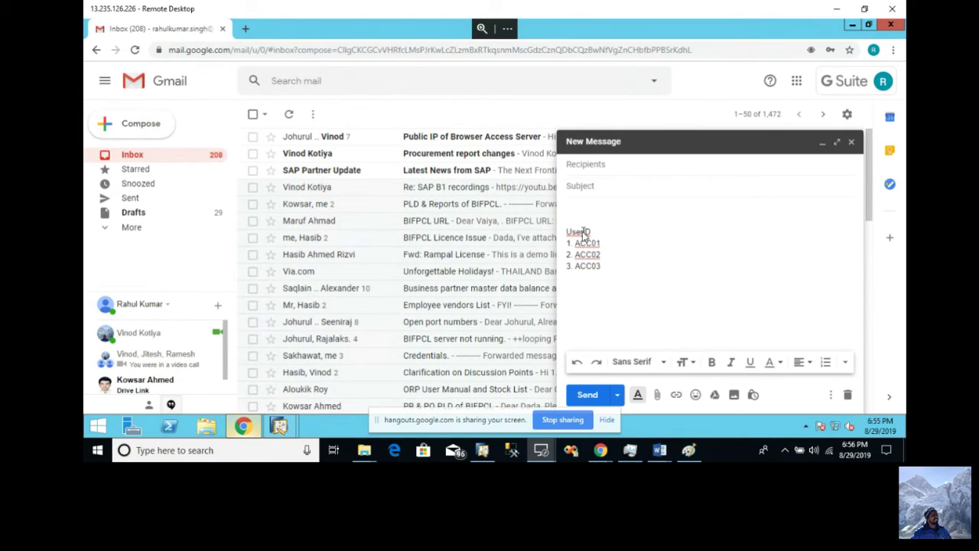
- Recheck the SAP users and begin a fourth item, 4. CN
click(280, 428)
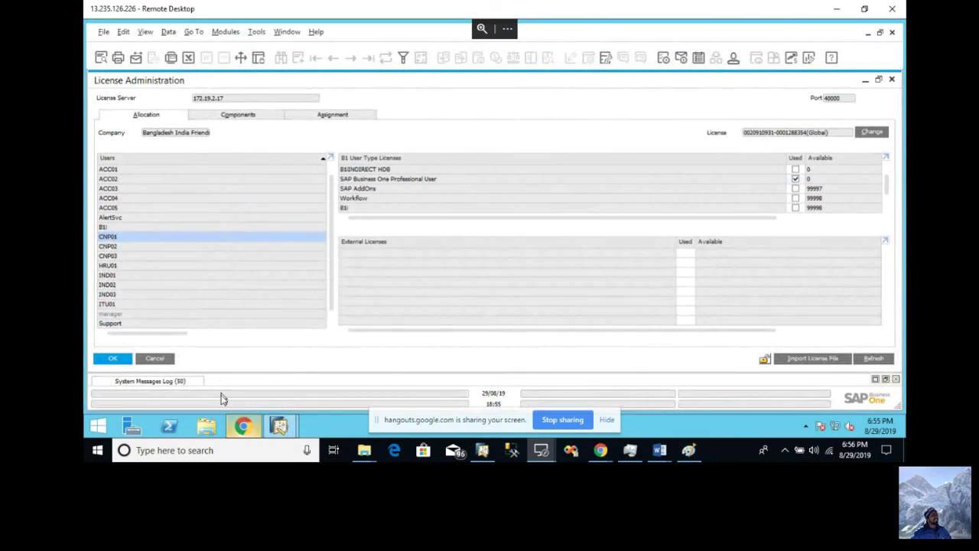
click(242, 426)
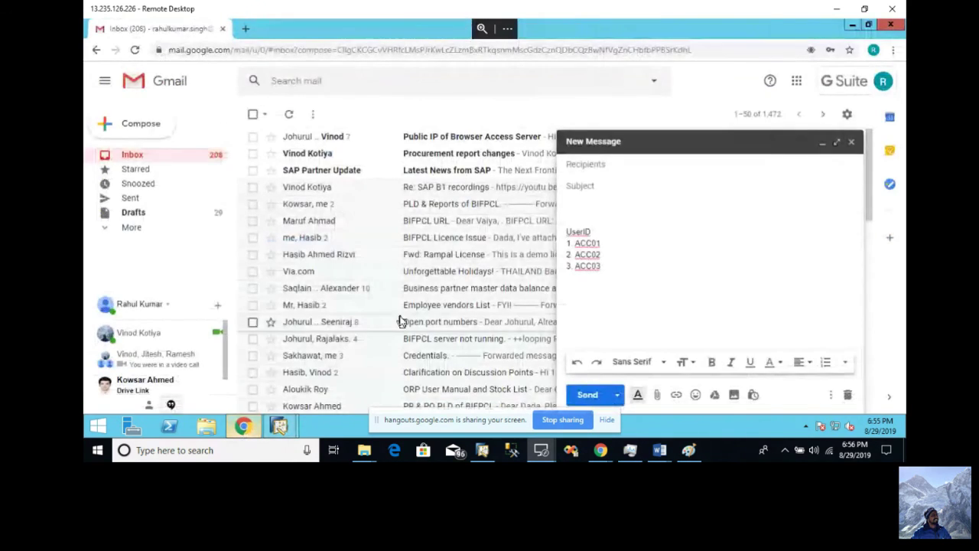
text(4.)
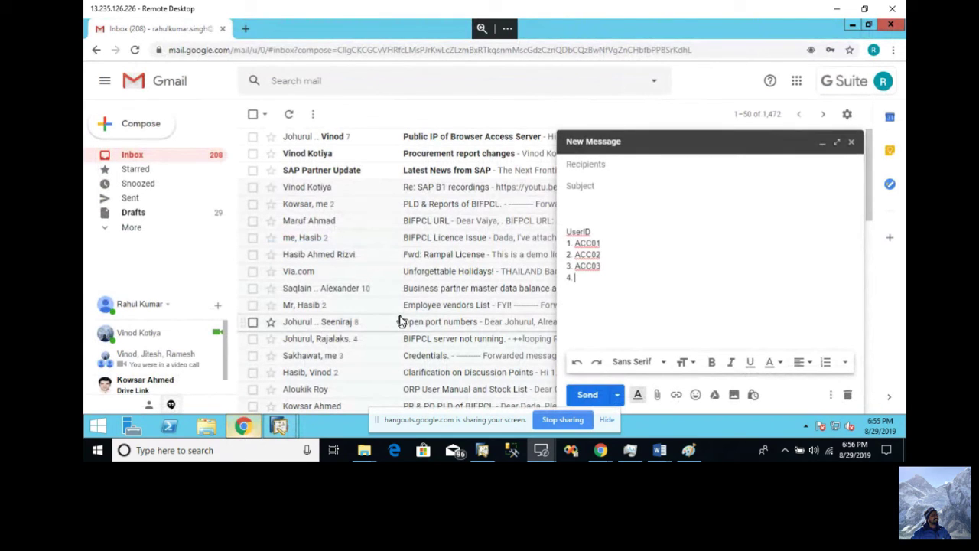